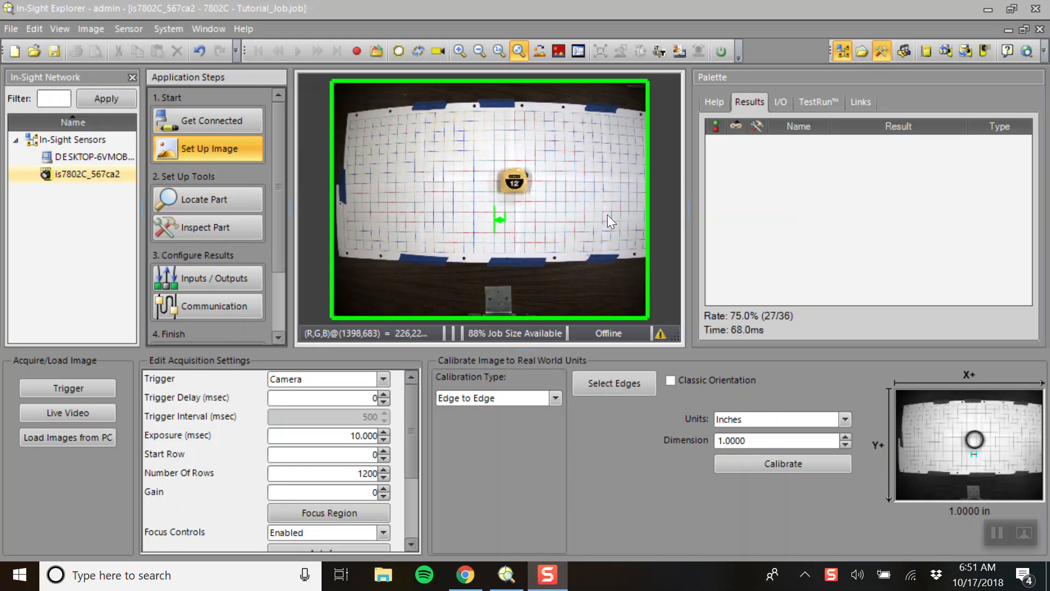
Acquire a new image of the tape measure and add a PatMax Pattern location tool to the job
left_click(398, 53)
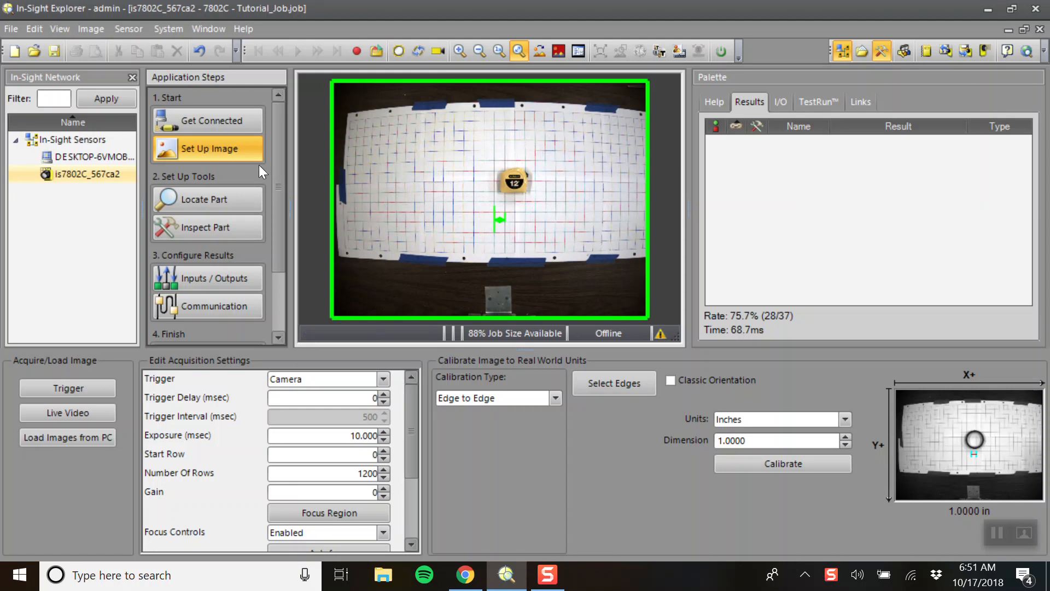
left_click(206, 205)
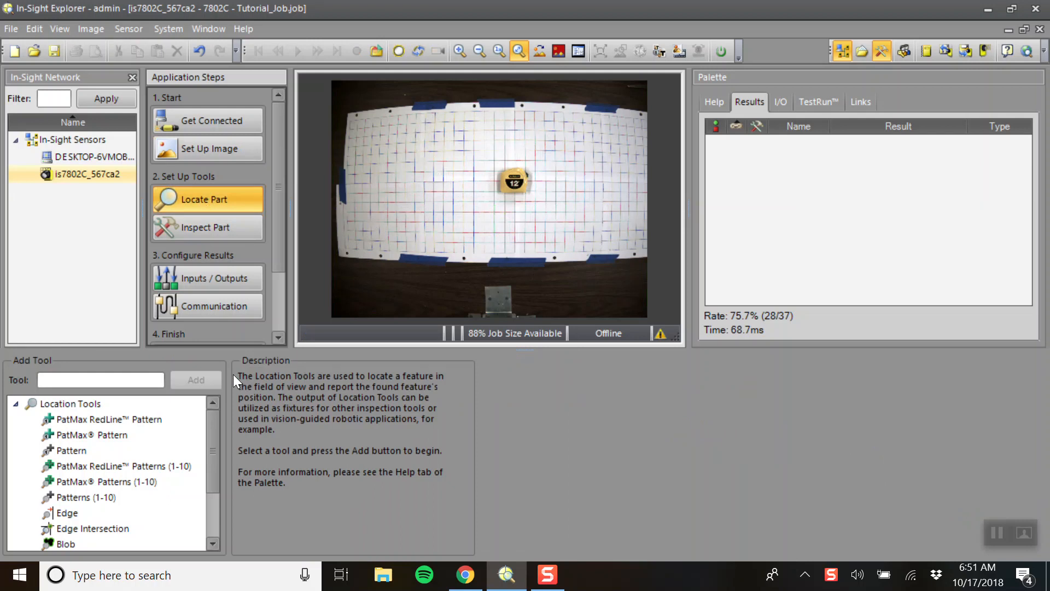
mouse_move(217, 416)
left_mouse_down()
mouse_move(208, 468)
mouse_move(225, 399)
left_mouse_up()
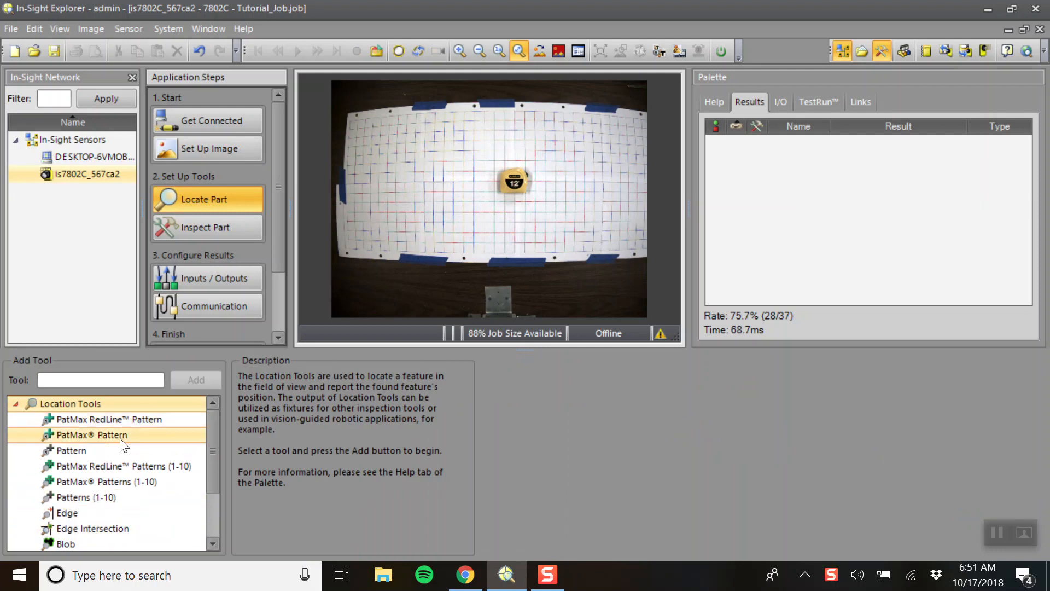
left_click(105, 439)
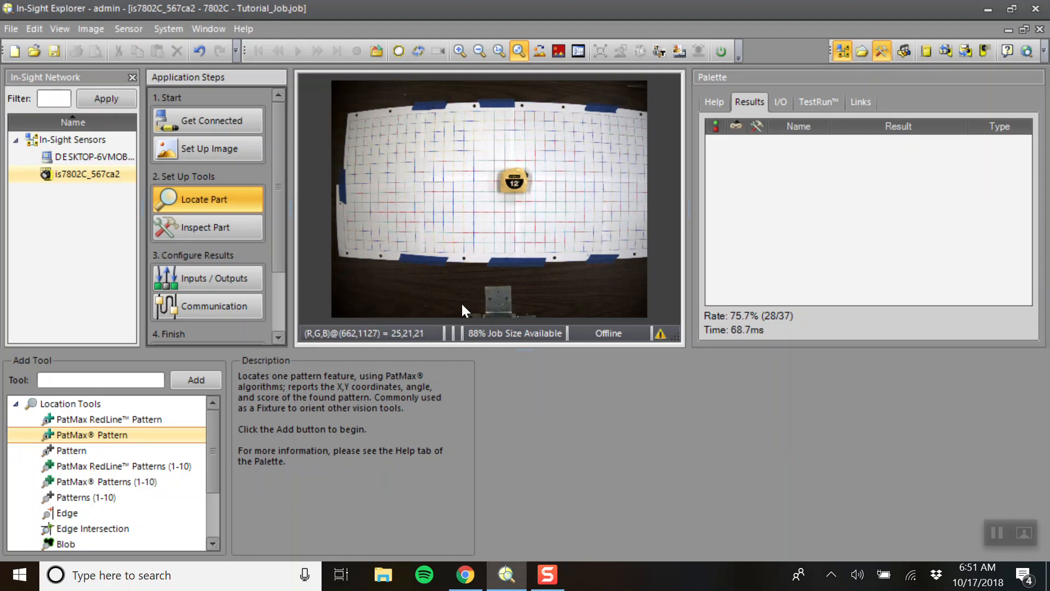
left_click(196, 380)
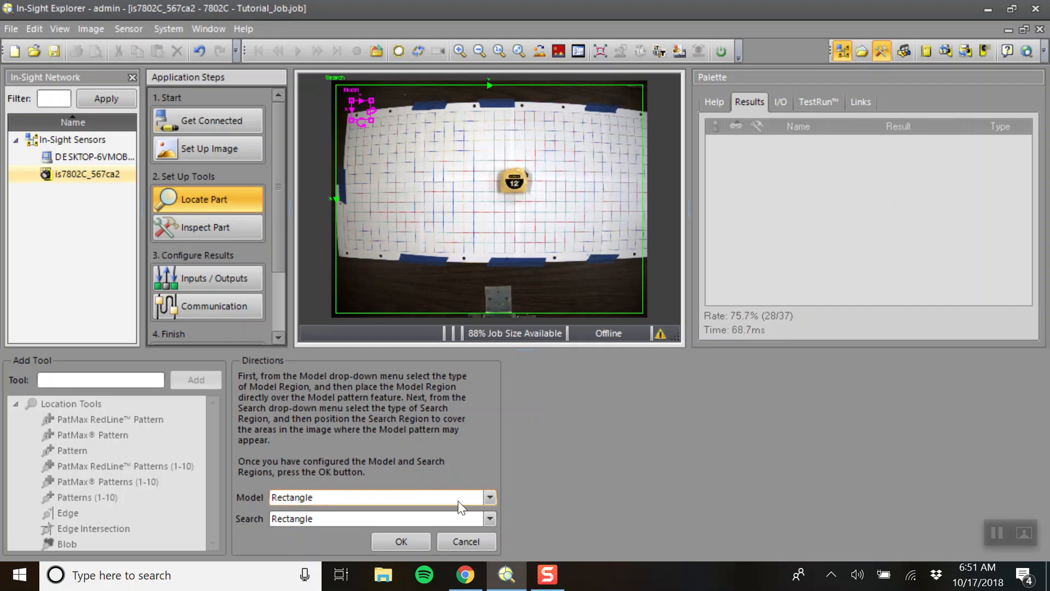
Use a rectangle as the model region shape and place it over the tape measure in the image
left_click(491, 497)
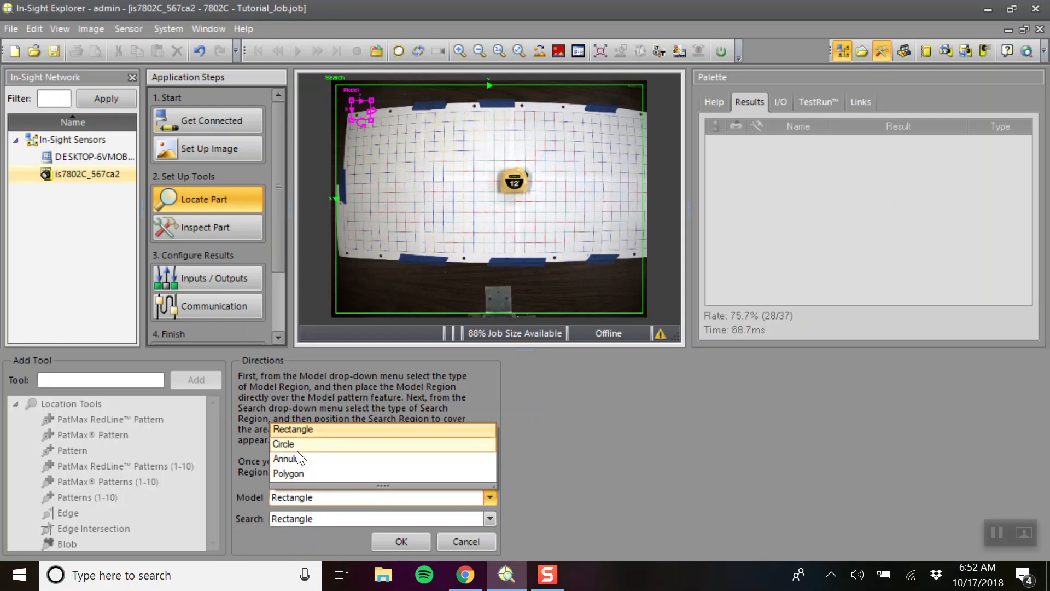
left_click(320, 430)
left_click_drag(362, 109, 531, 163)
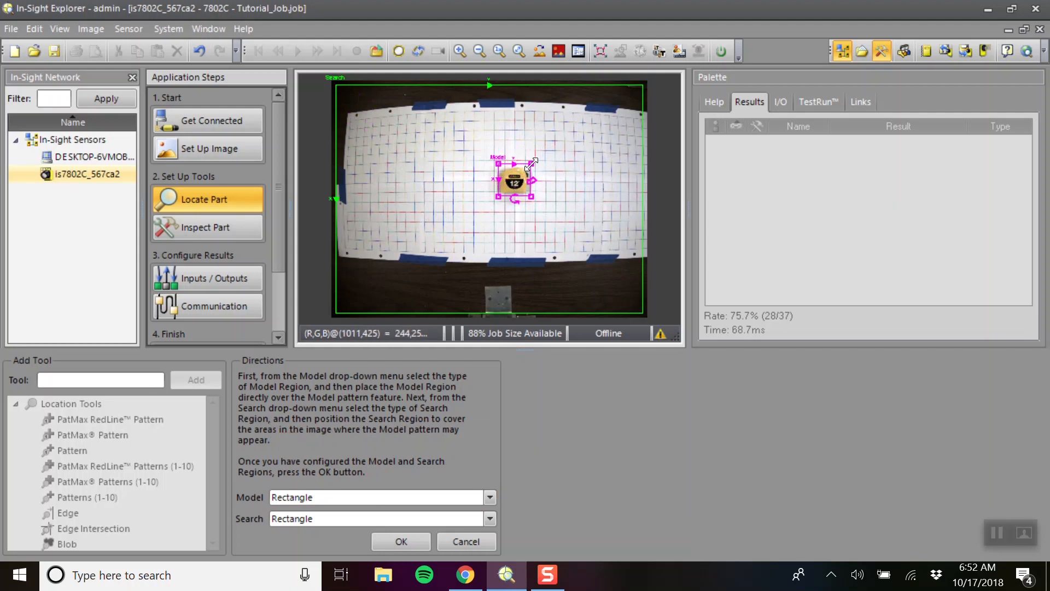
Resize the model region to fit tightly around the tape measure and accept the regions to train the pattern
left_click(498, 51)
left_click_drag(382, 316, 537, 318)
scroll(537, 238, "down", 5)
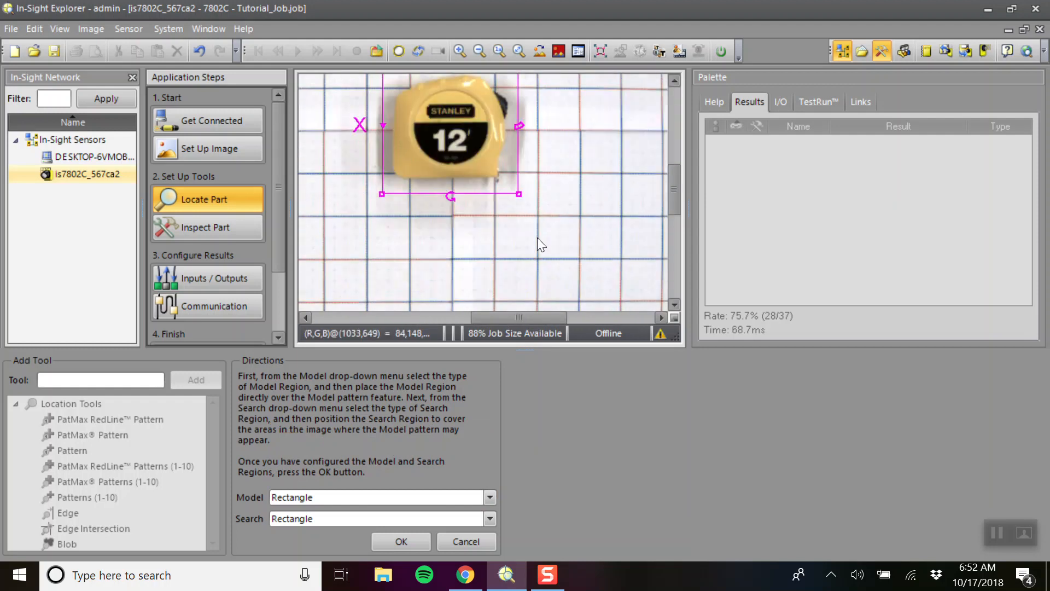
scroll(537, 238, "up", 3)
left_click_drag(518, 274, 506, 259)
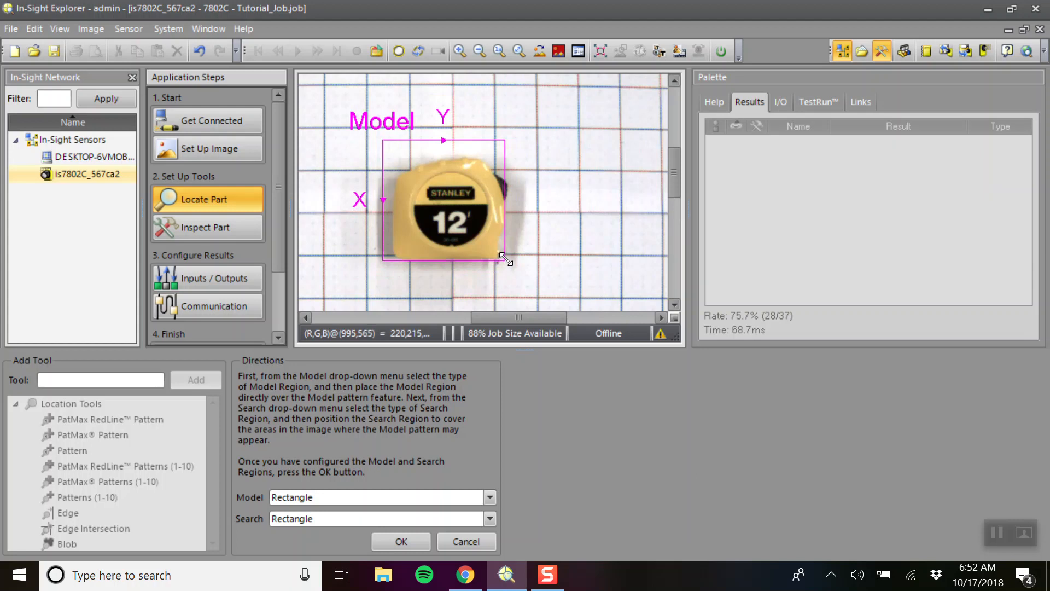
left_click_drag(383, 187, 391, 187)
left_click_drag(474, 140, 511, 172)
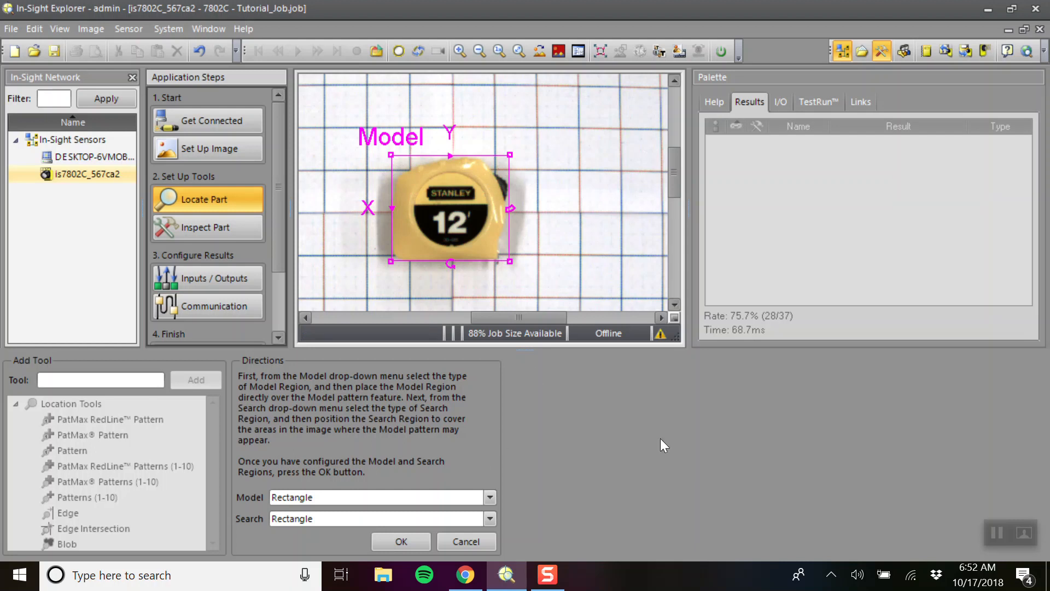
left_click(386, 544)
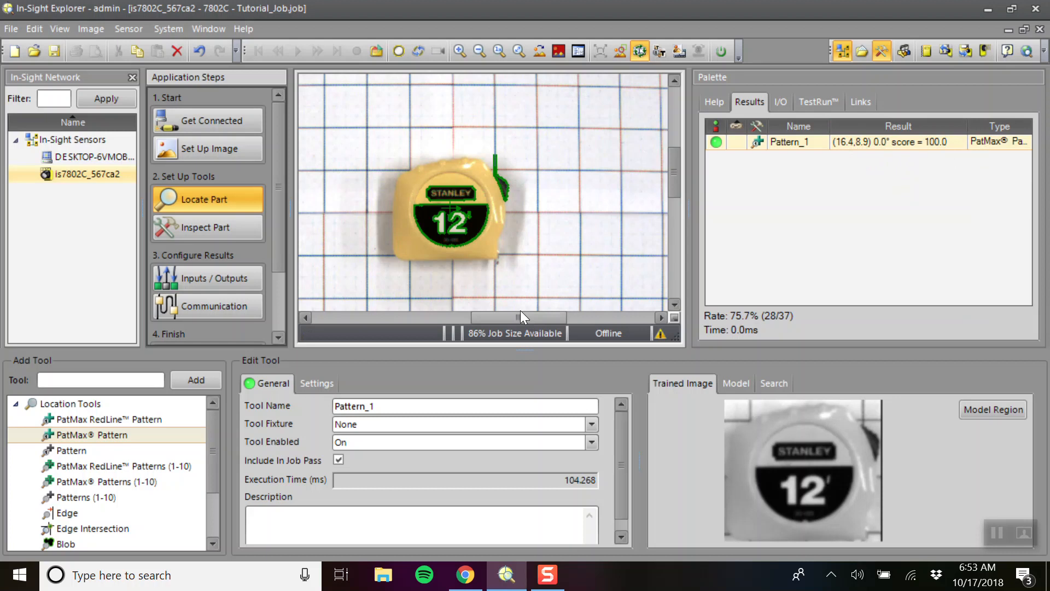
Fit the whole image in the view and rename the pattern tool to Tape_Measure
left_click(518, 51)
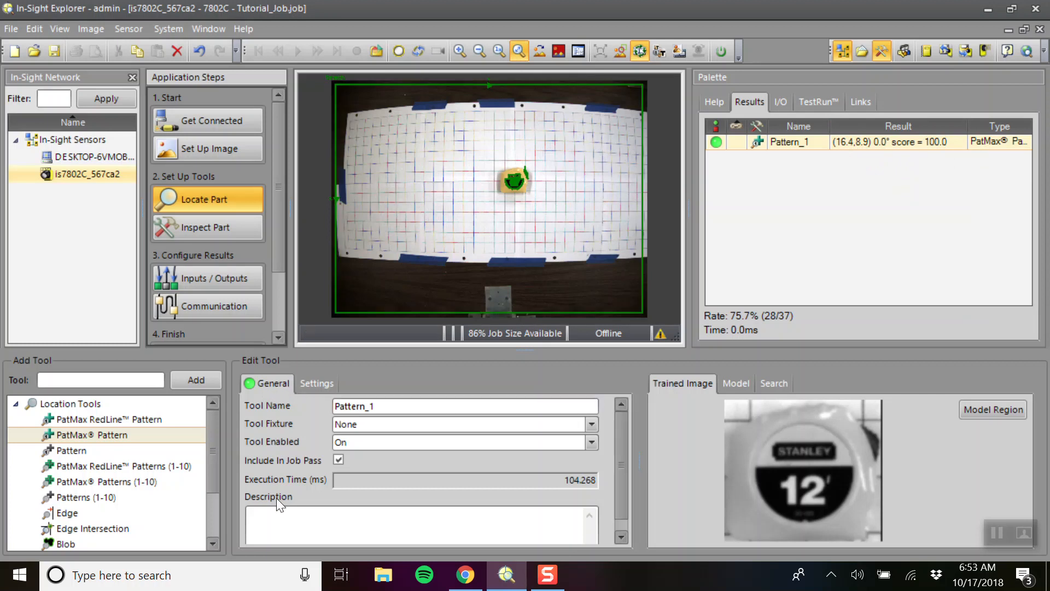
double_click(399, 405)
type("Tapee_")
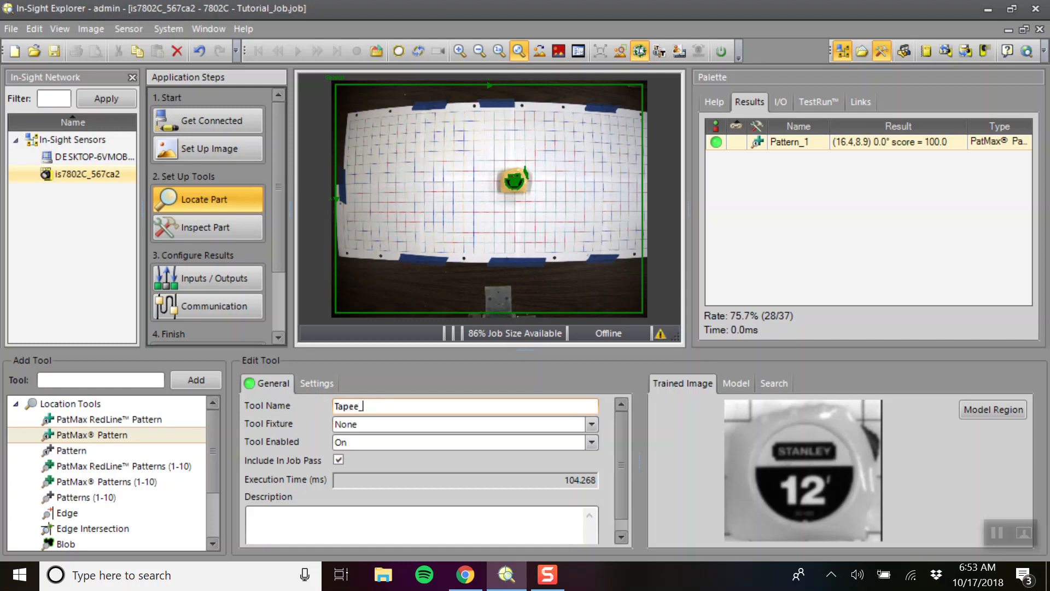
type("_Measur")
left_click(582, 425)
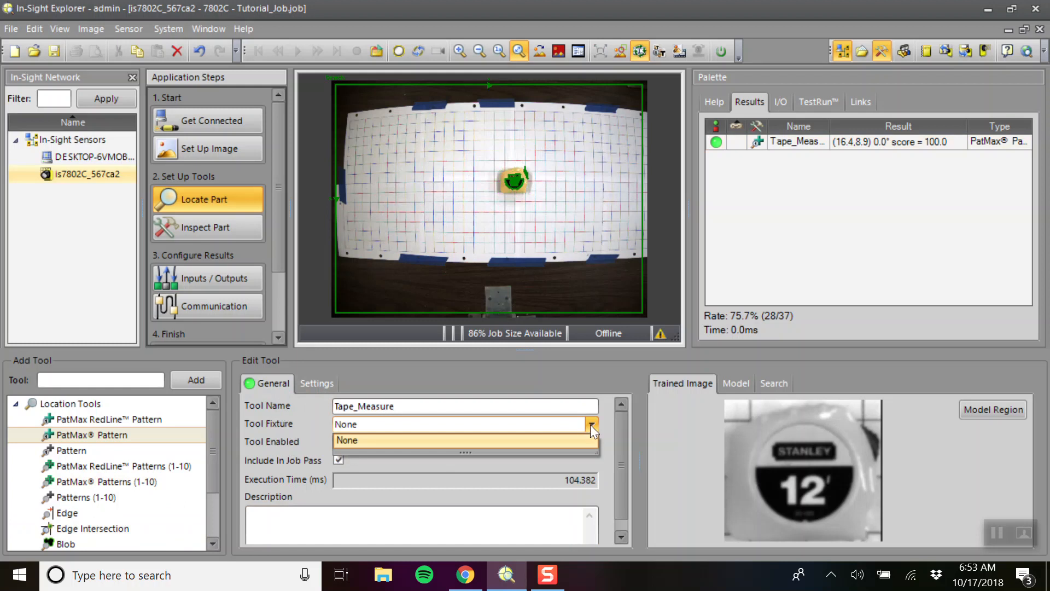
left_click(589, 425)
left_click(590, 424)
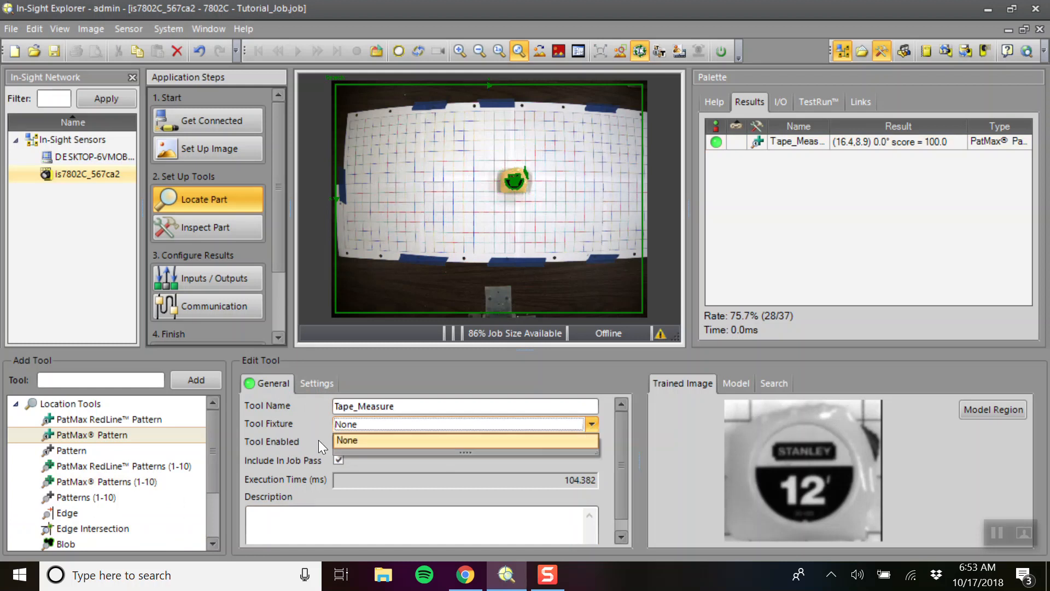
left_click(274, 441)
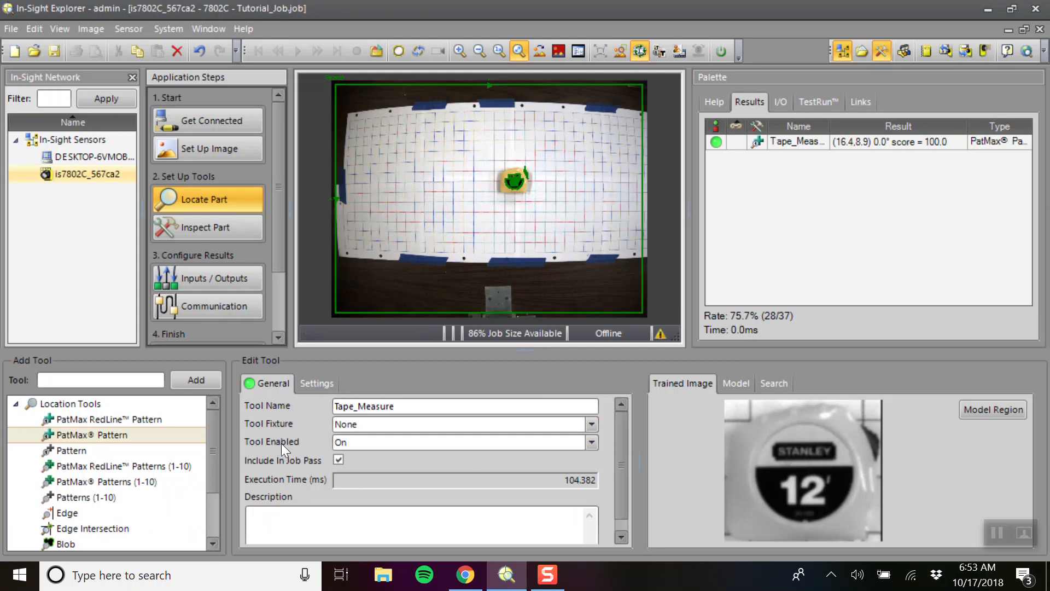
Set the rotation tolerance of the Tape_Measure pattern tool to 180
left_click(324, 385)
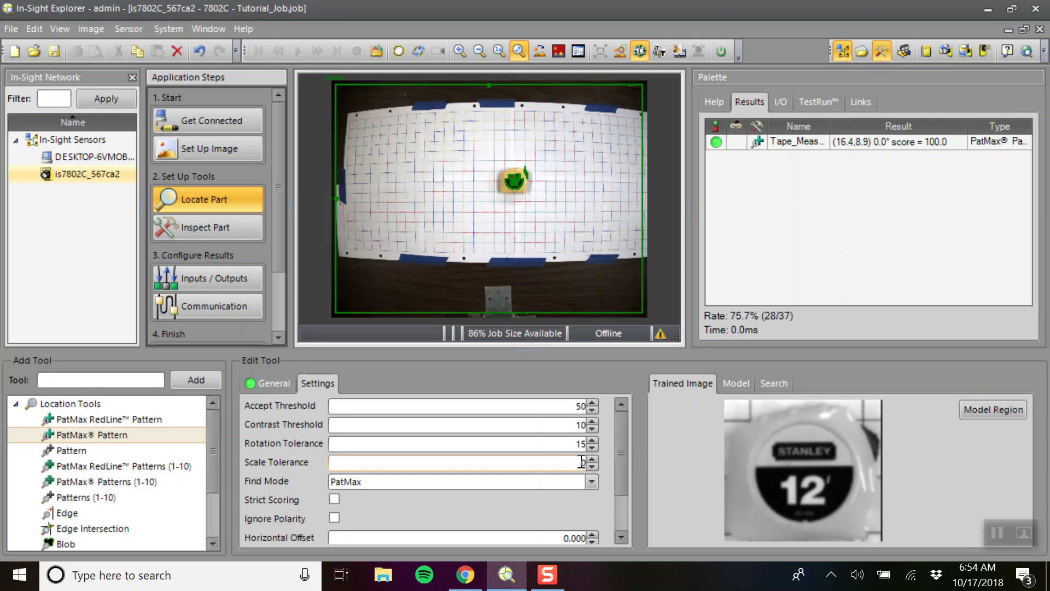
left_click_drag(618, 455, 614, 475)
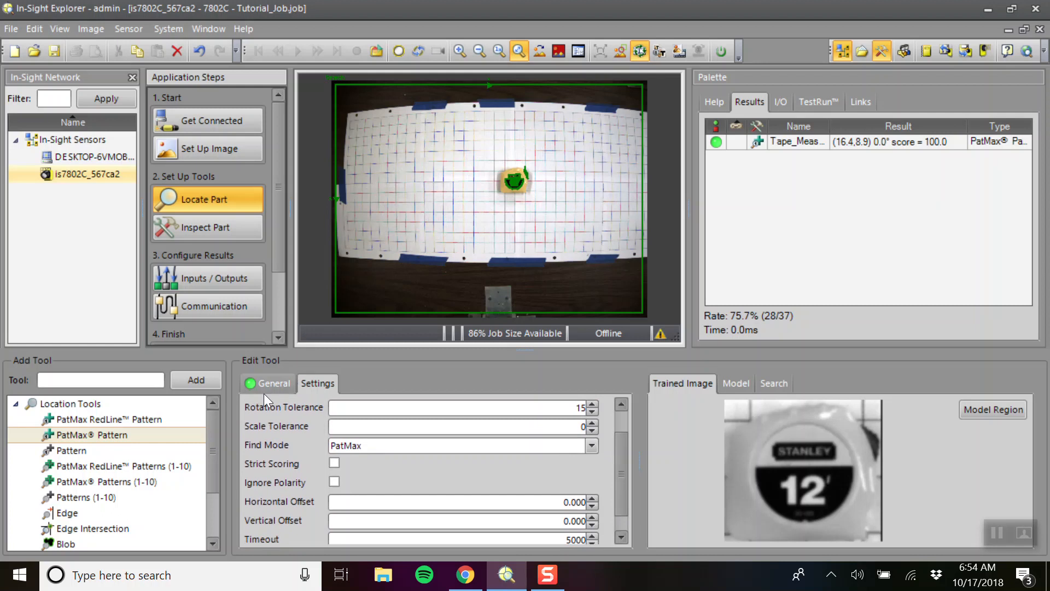
left_click_drag(575, 405, 586, 404)
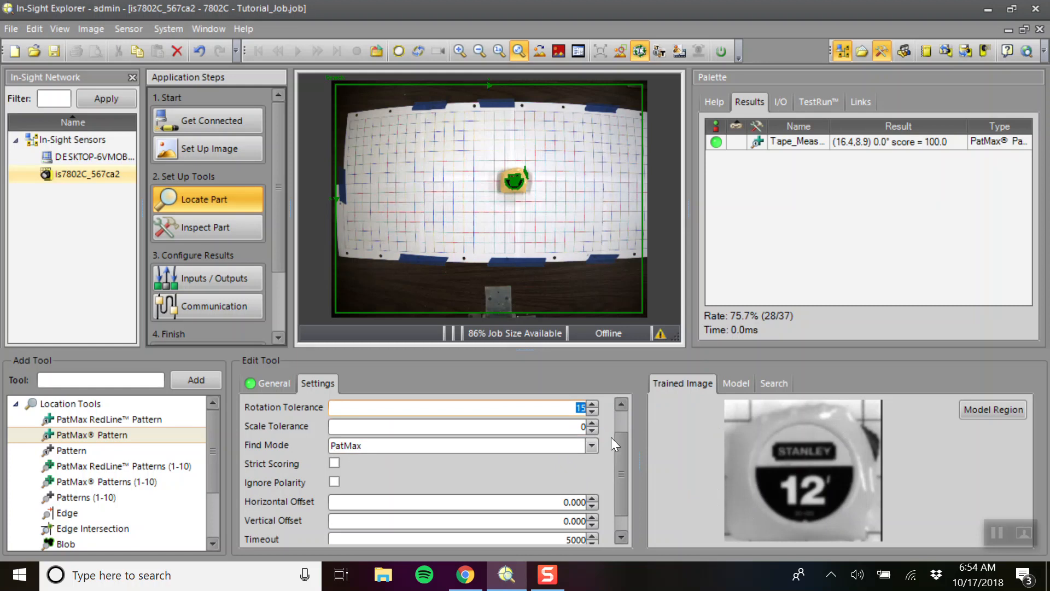
type("180")
left_click(547, 433)
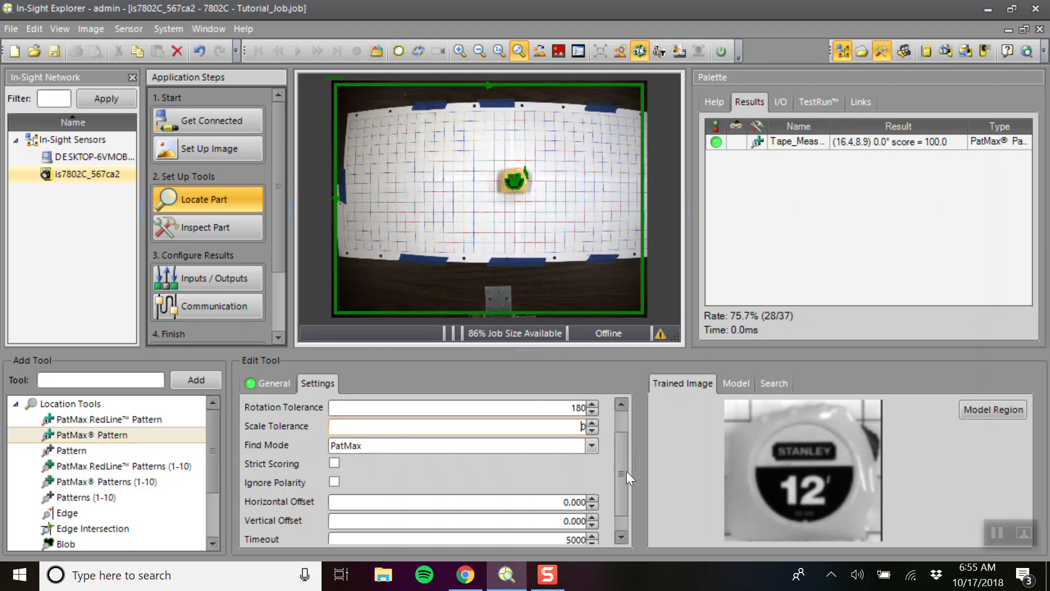
left_click_drag(626, 471, 625, 488)
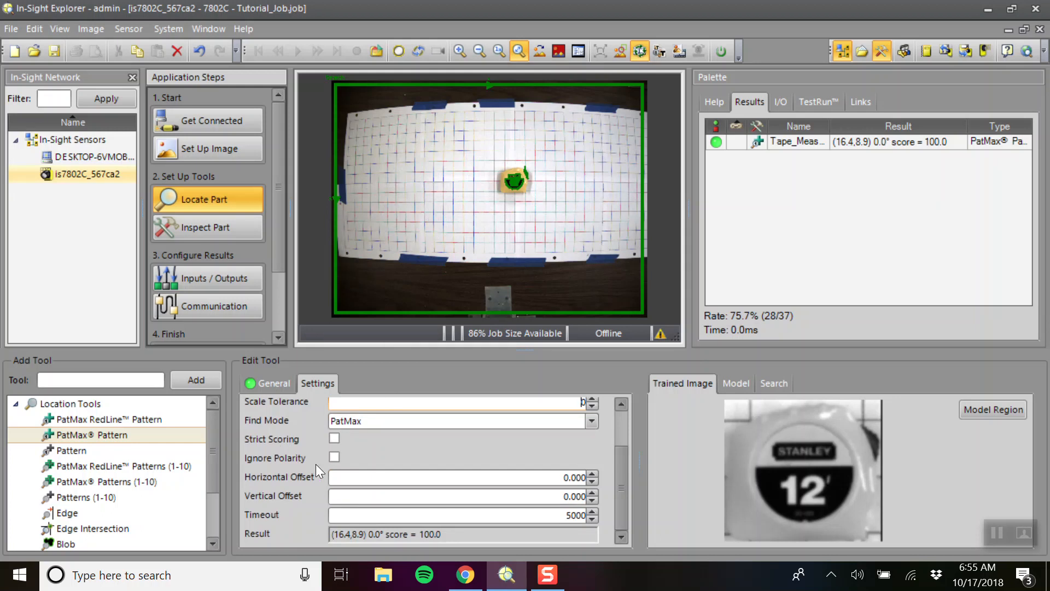
left_click(335, 458)
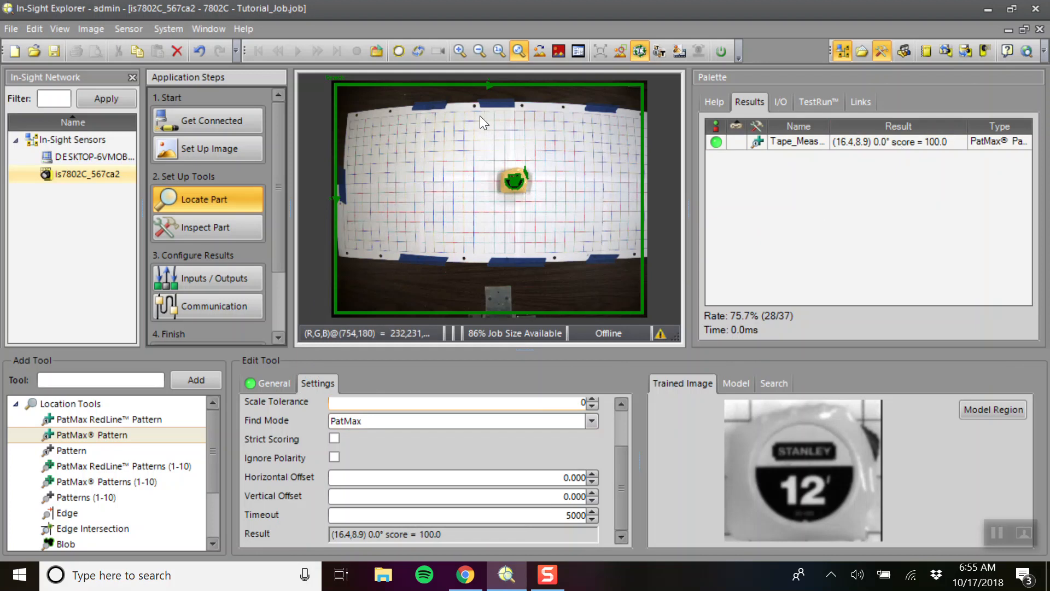
Acquire four test images with the tape measure in different positions to check whether the pattern is located
left_click(398, 51)
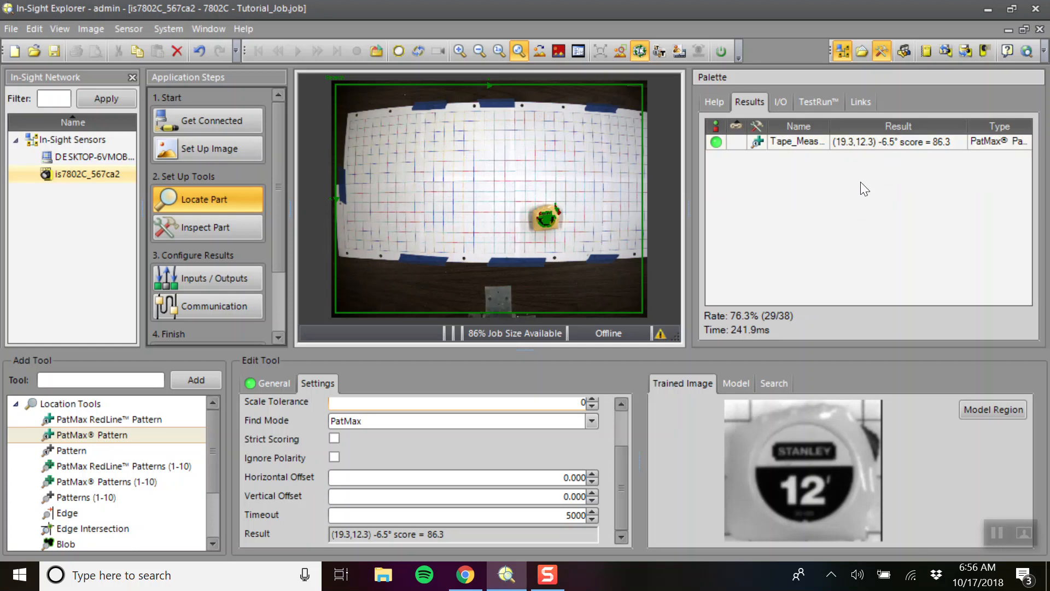
left_click(408, 51)
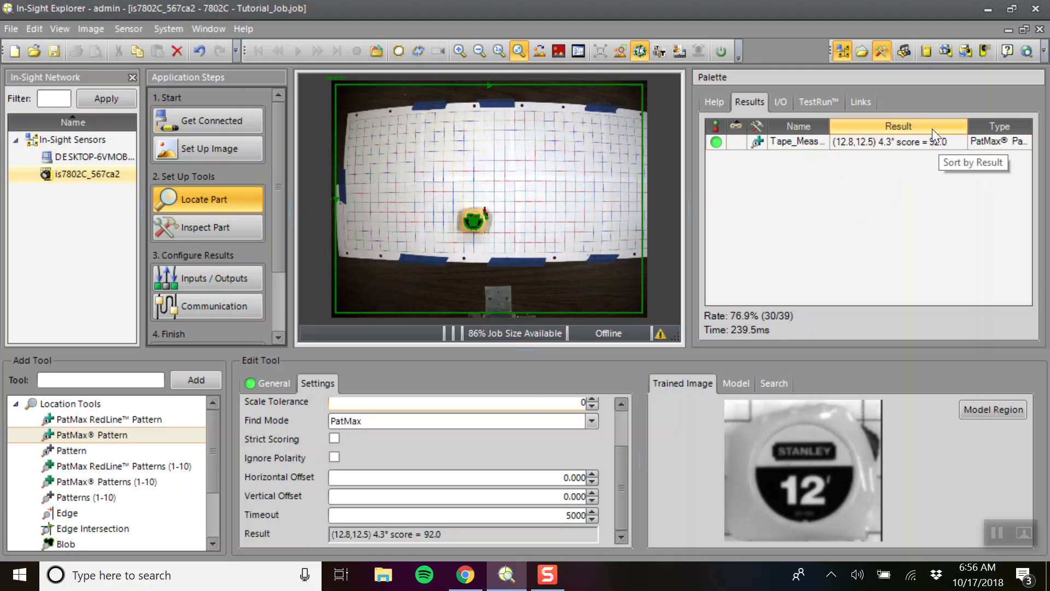
left_click(399, 52)
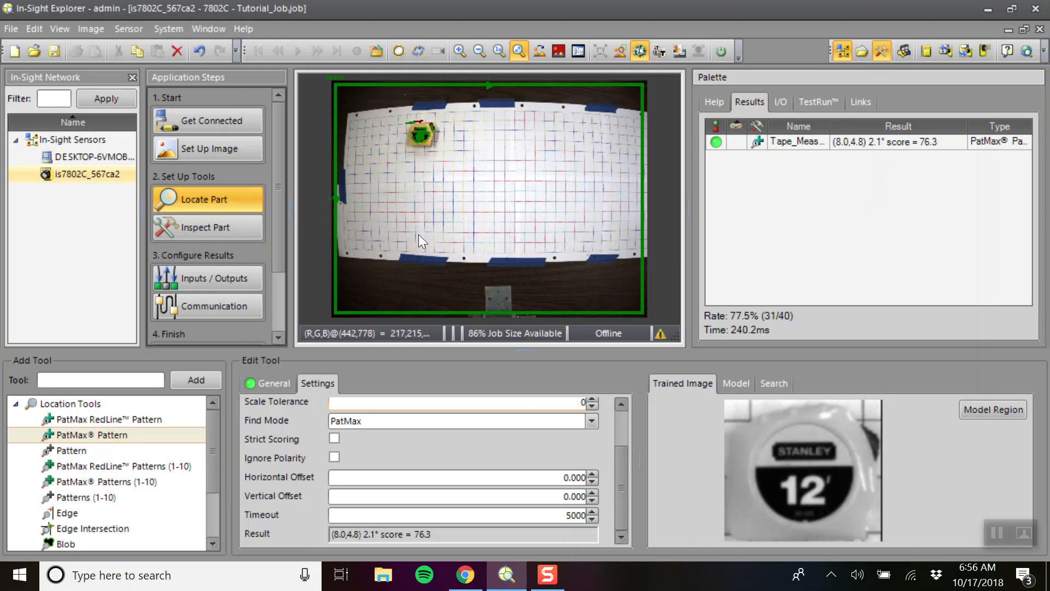
left_click(399, 51)
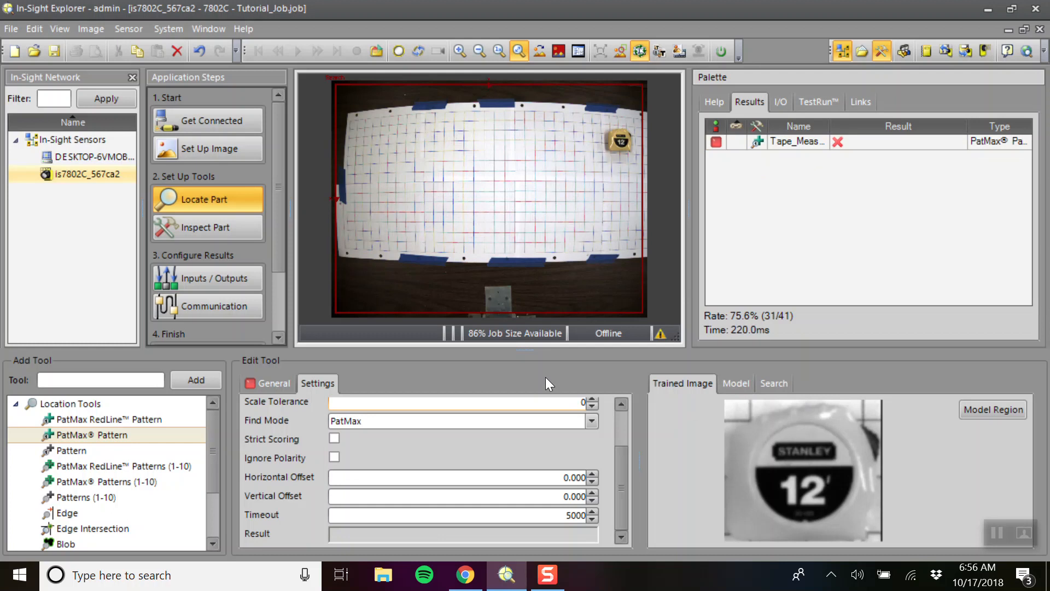
Try a contrast threshold of 5 for the Tape_Measure pattern and return it to 10
left_click(280, 386)
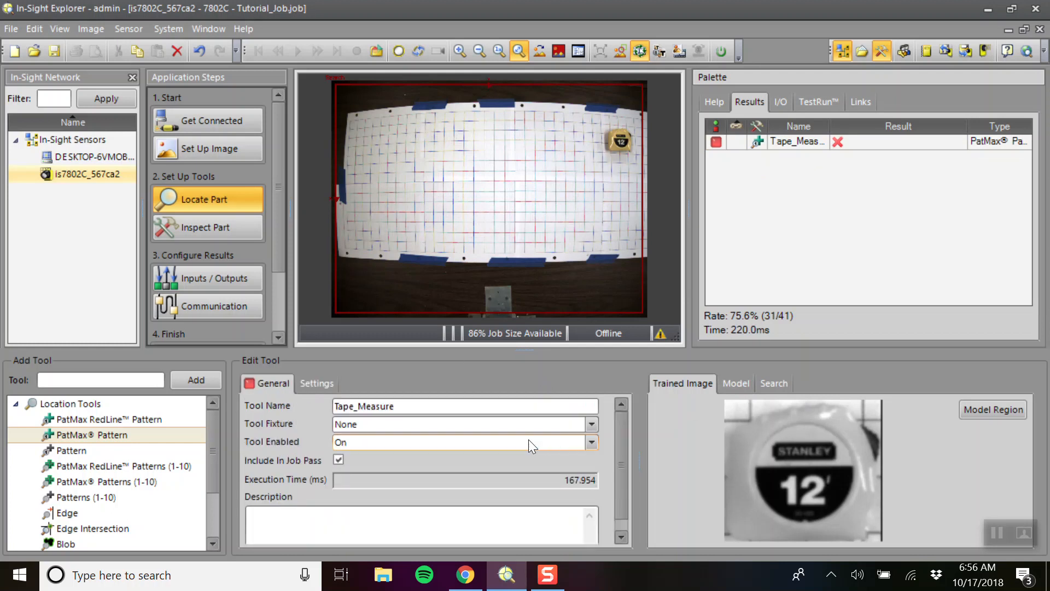
left_click(302, 385)
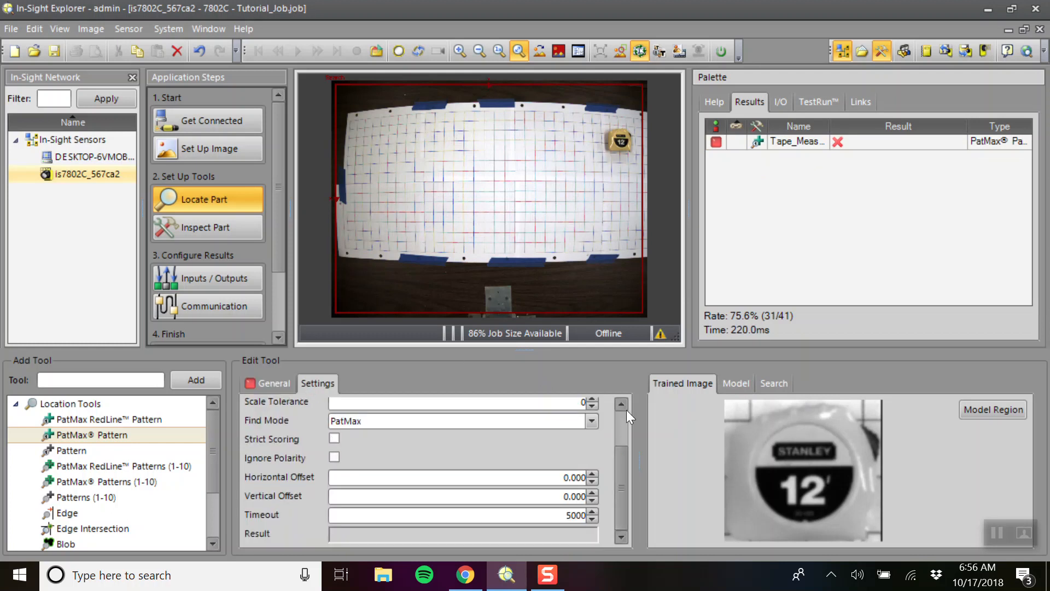
left_click_drag(615, 468, 628, 418)
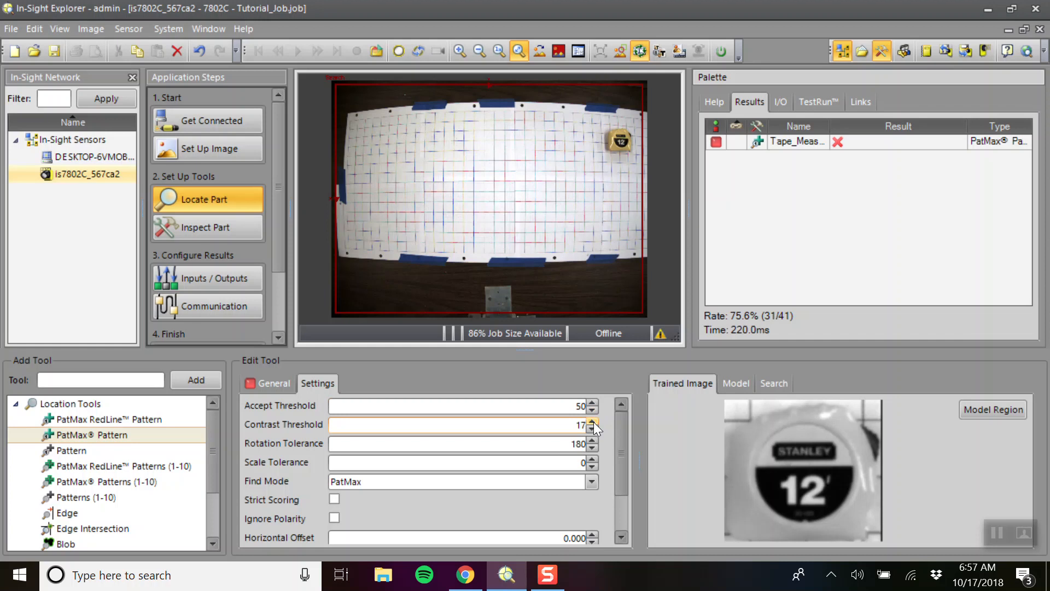
left_click_drag(575, 426, 605, 431)
type("5")
left_click(552, 404)
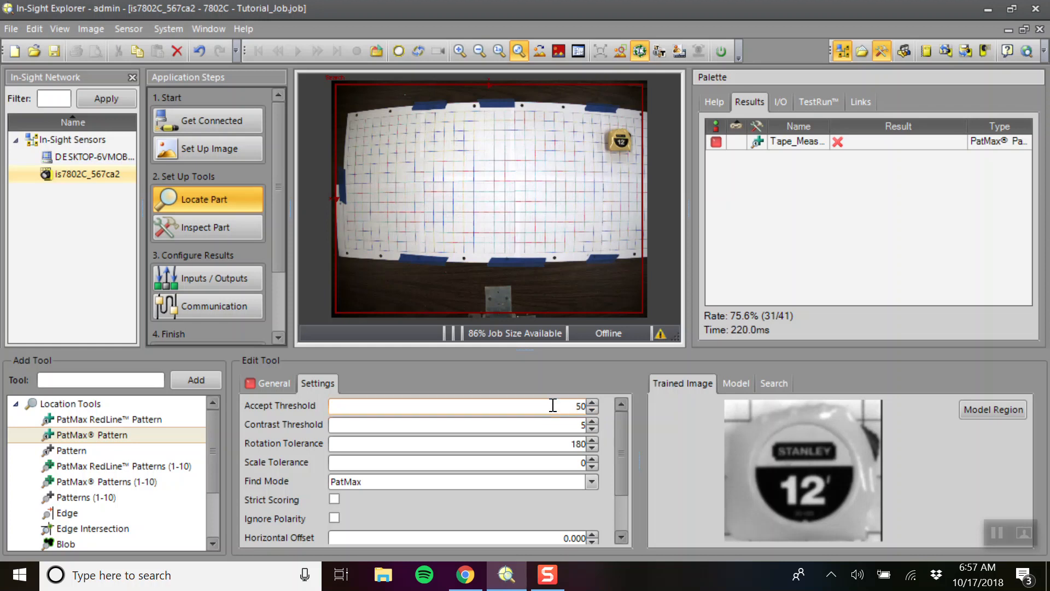
left_click(592, 422)
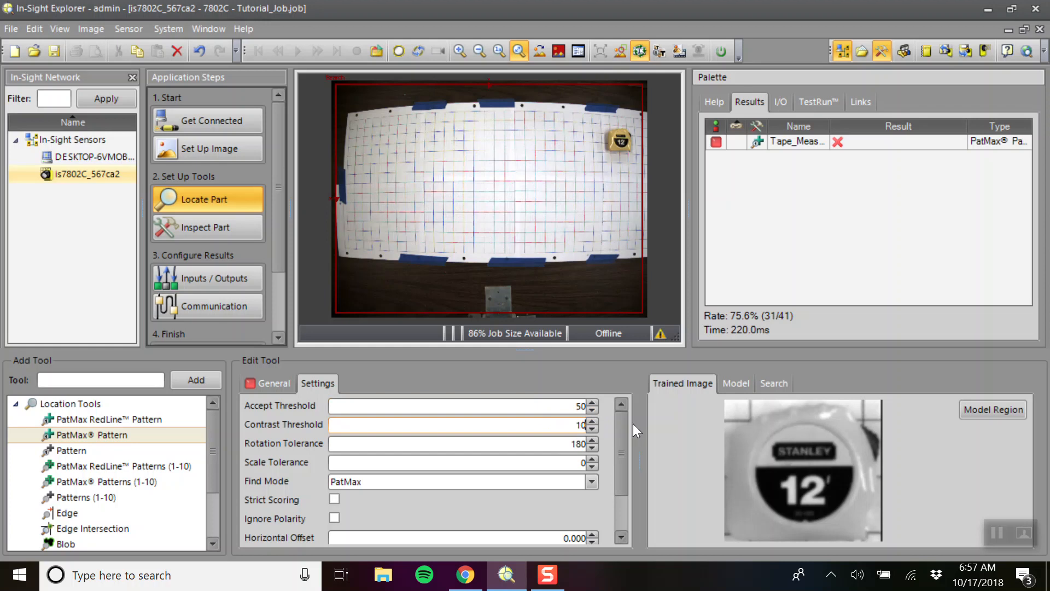
Set the accept threshold to 40 and acquire two more images to retest detection of the tape measure
left_click(575, 406)
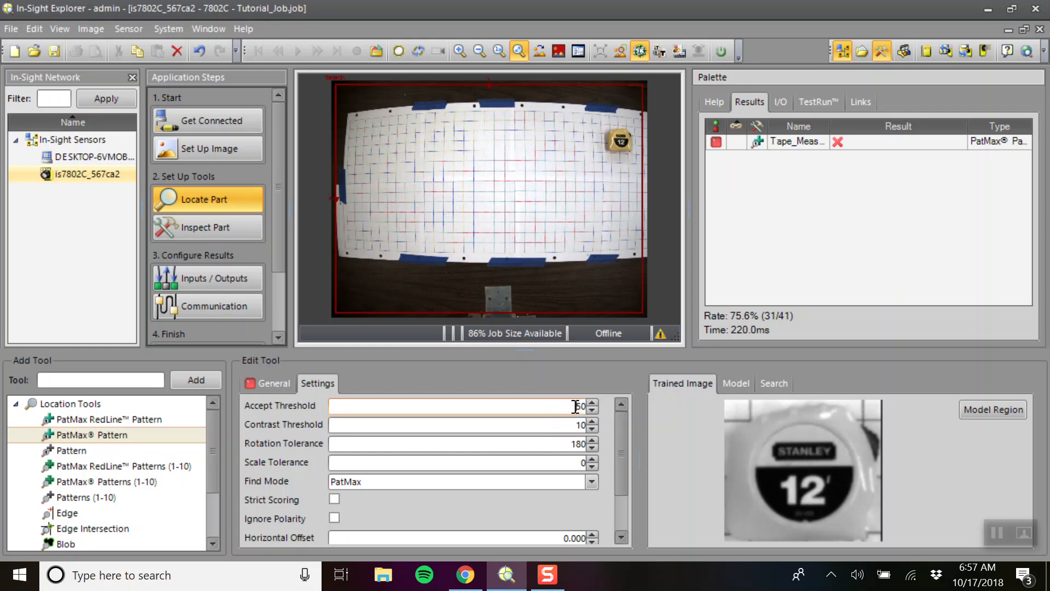
left_click_drag(575, 406, 580, 406)
left_click(559, 428)
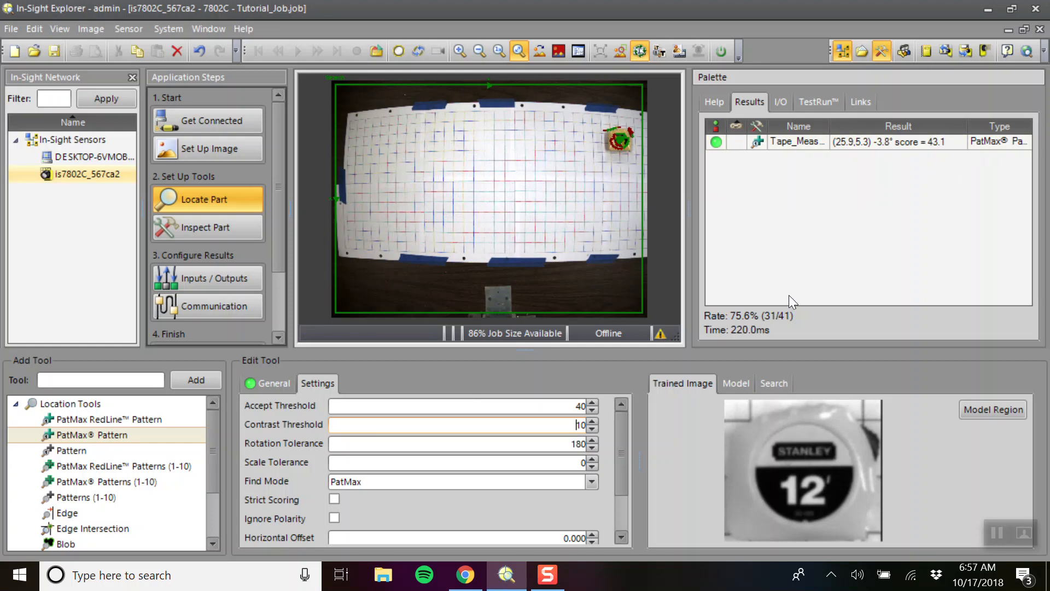
left_click(398, 52)
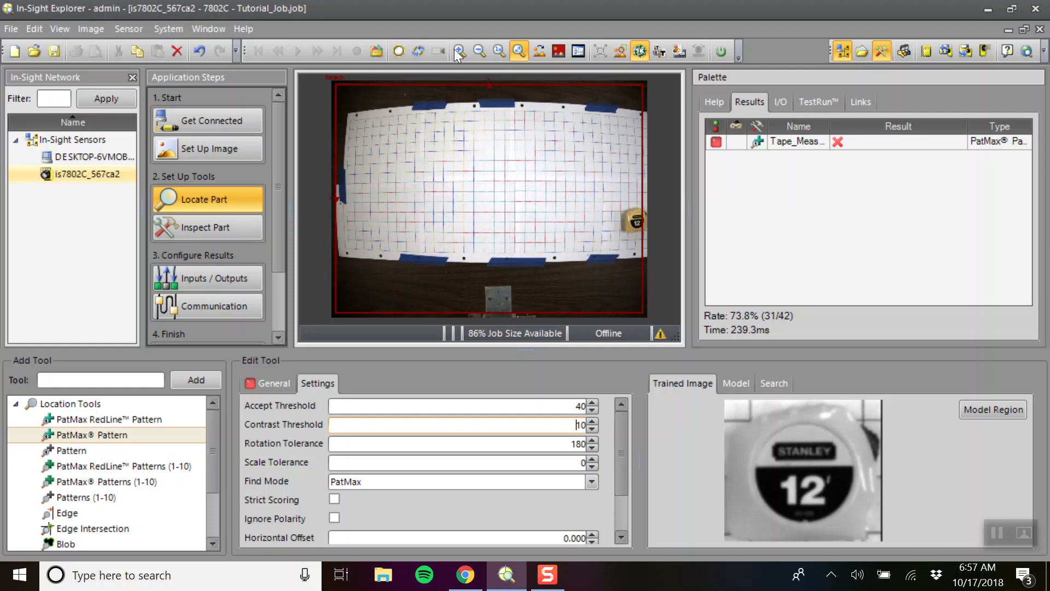
left_click(400, 53)
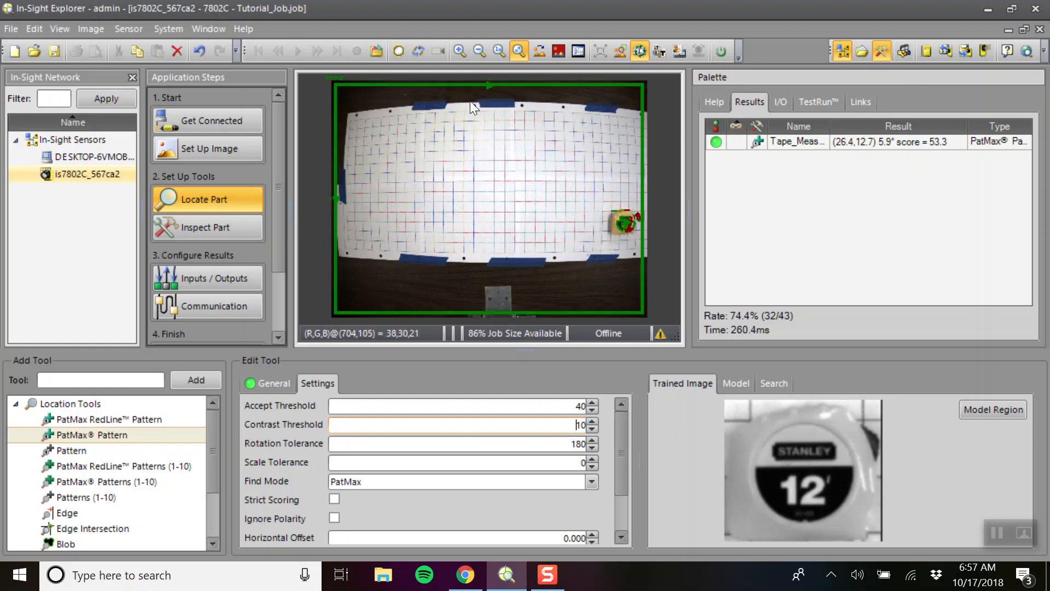
Acquire three more images with the tape measure near the lower edge and at the centre of the view to test detection
left_click(399, 51)
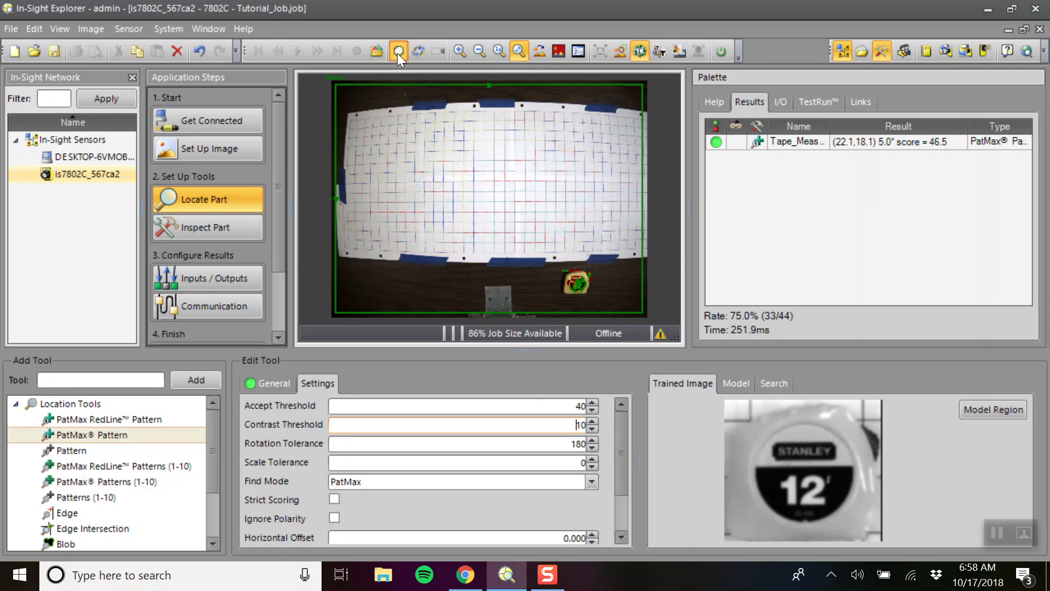
left_click(397, 53)
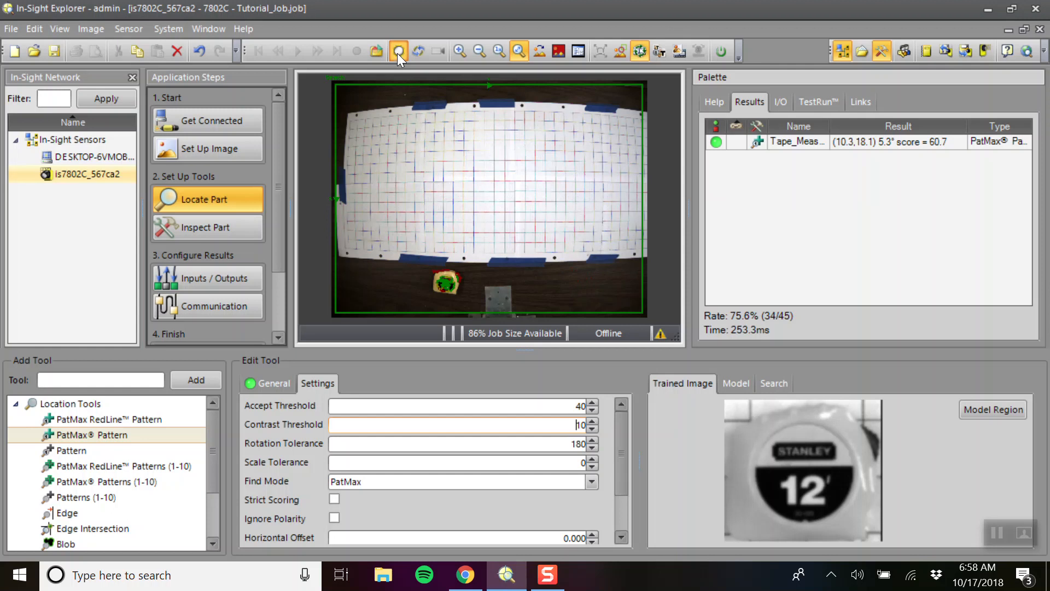
left_click(397, 54)
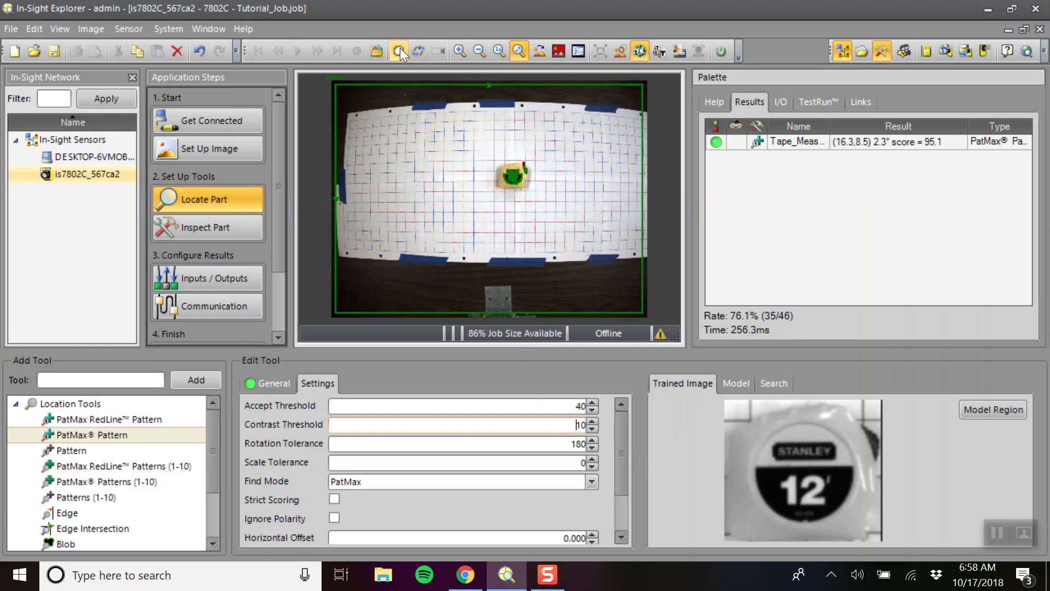
Acquire test images of scissors, a different Lufkin tape measure, and both tape measures together to check that only the trained pattern is located
left_click(399, 47)
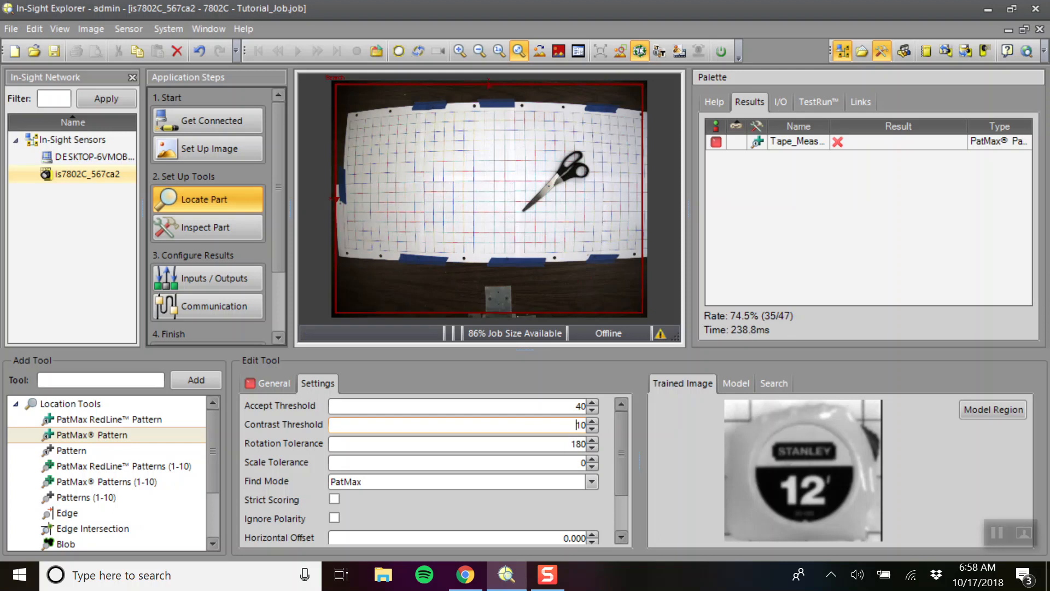
left_click(398, 52)
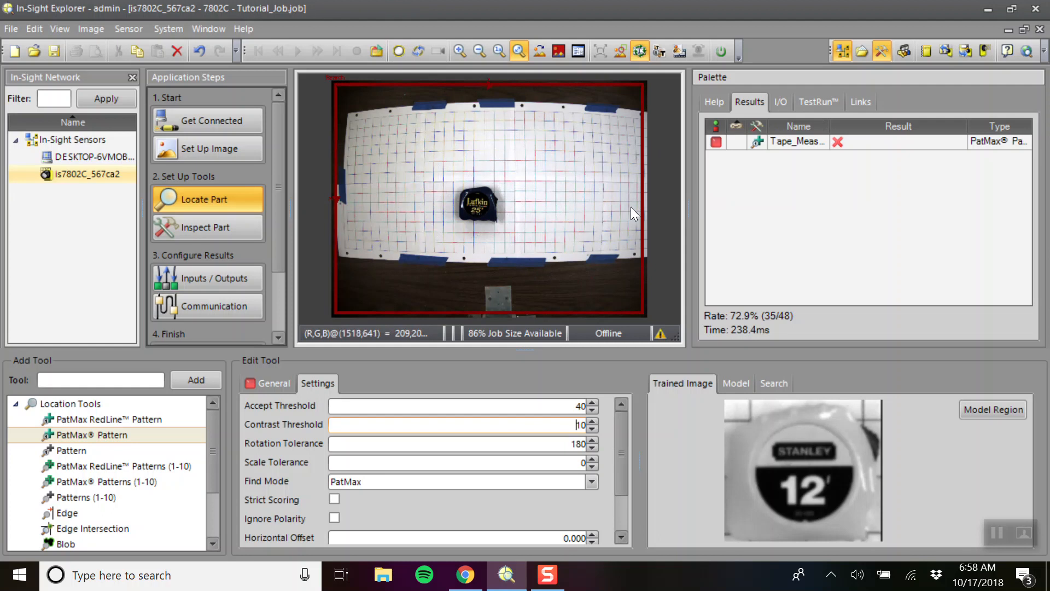
left_click(398, 52)
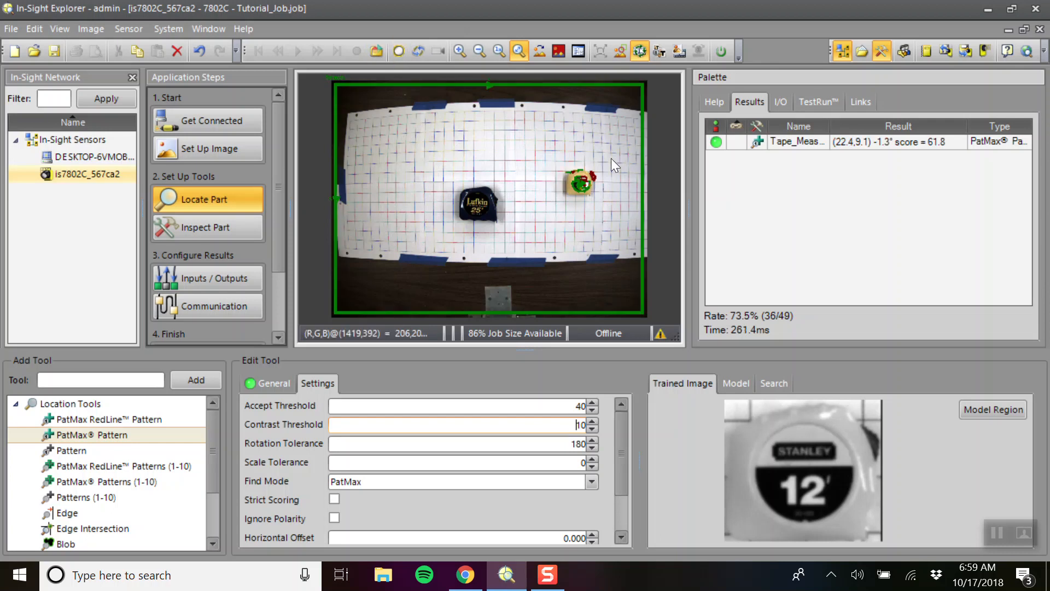